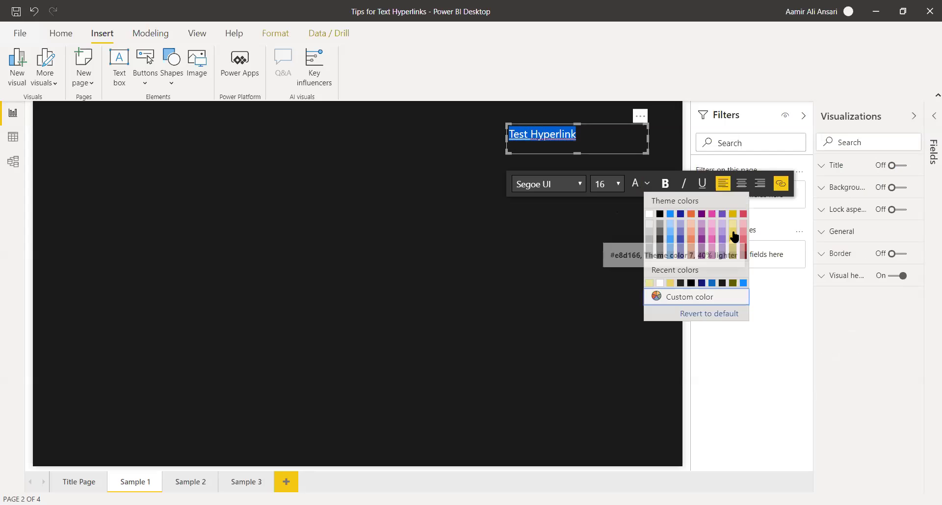
Finish recolouring the Test Hyperlink text on Sample 1 and open the Sample 3 page.
click(537, 265)
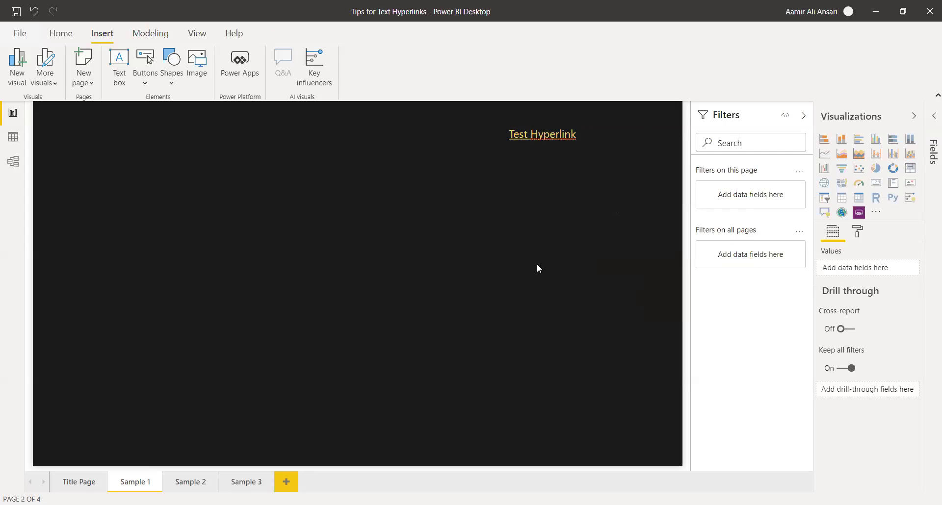
click(248, 483)
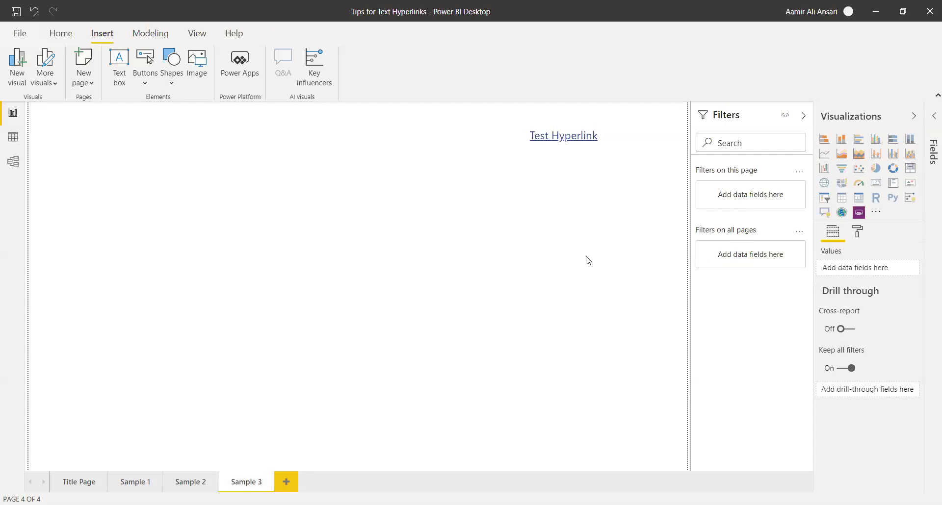
Try a black page background with 1% transparency on Sample 3, and revert the background settings to default.
click(858, 233)
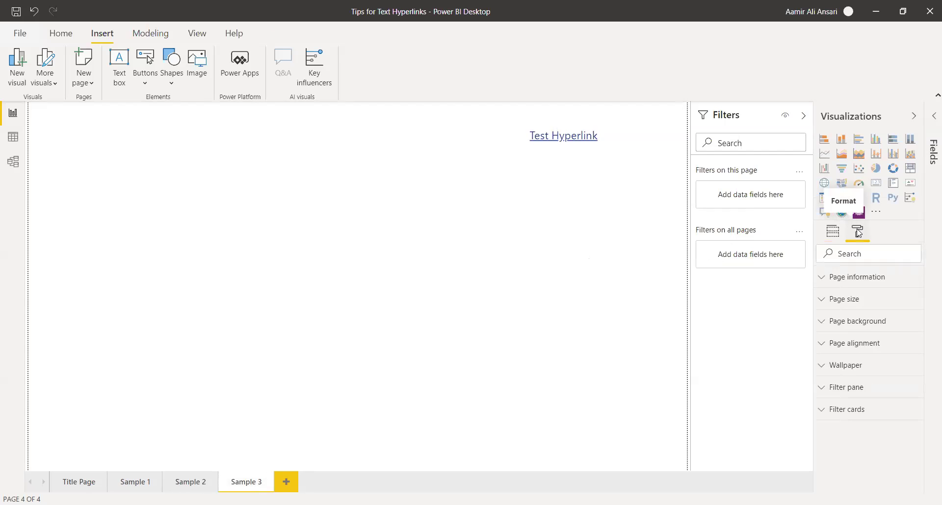
click(823, 322)
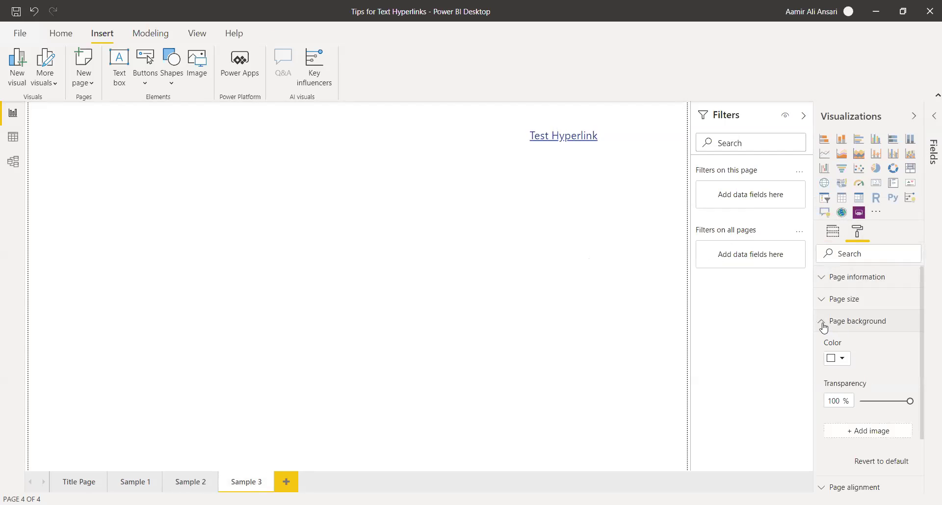
click(842, 359)
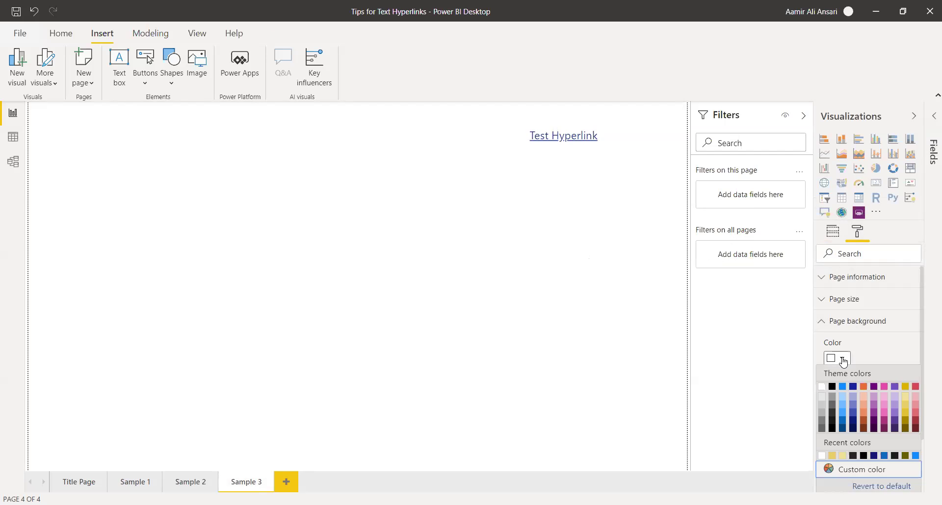
click(832, 387)
click(837, 400)
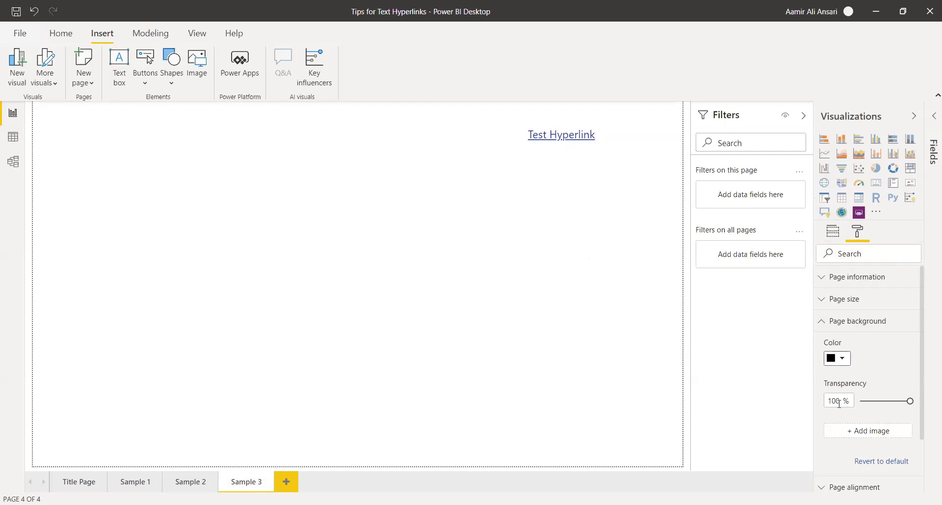
key(BackSpace)
text(0)
key(BackSpace)
key(BackSpace)
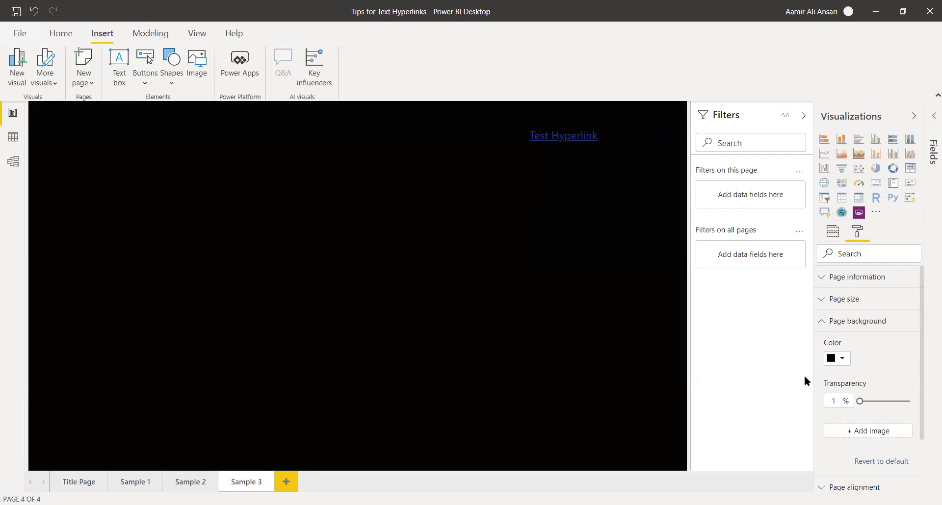
click(887, 463)
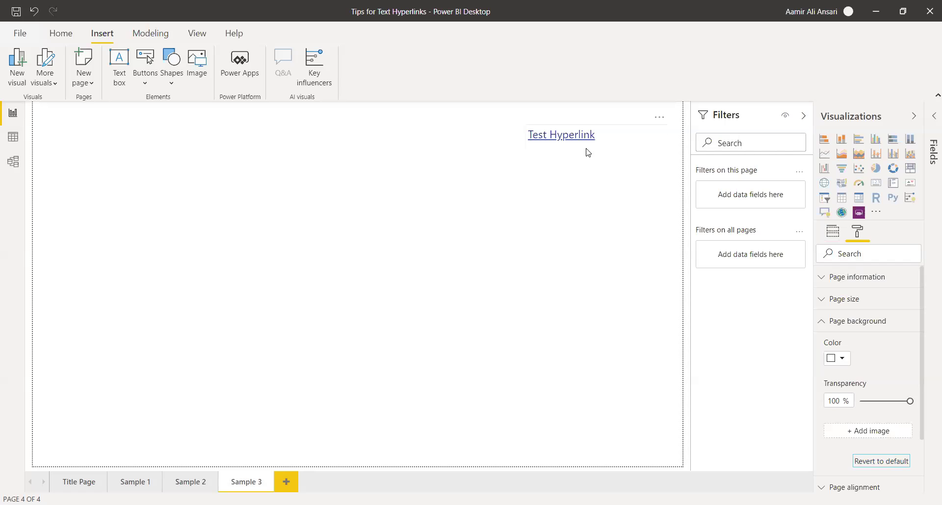
Remove the hyperlink from the entire Test Hyperlink text on Sample 3.
click(608, 153)
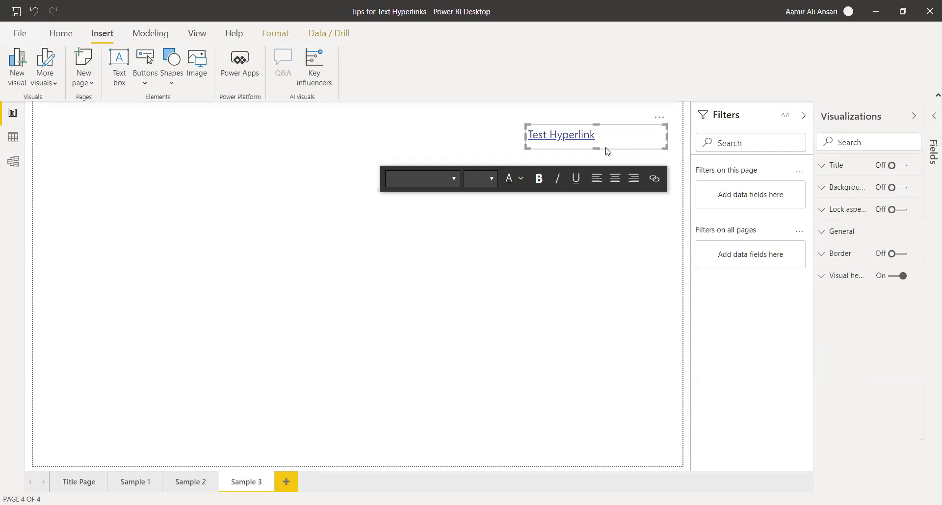
key(ctrl+a)
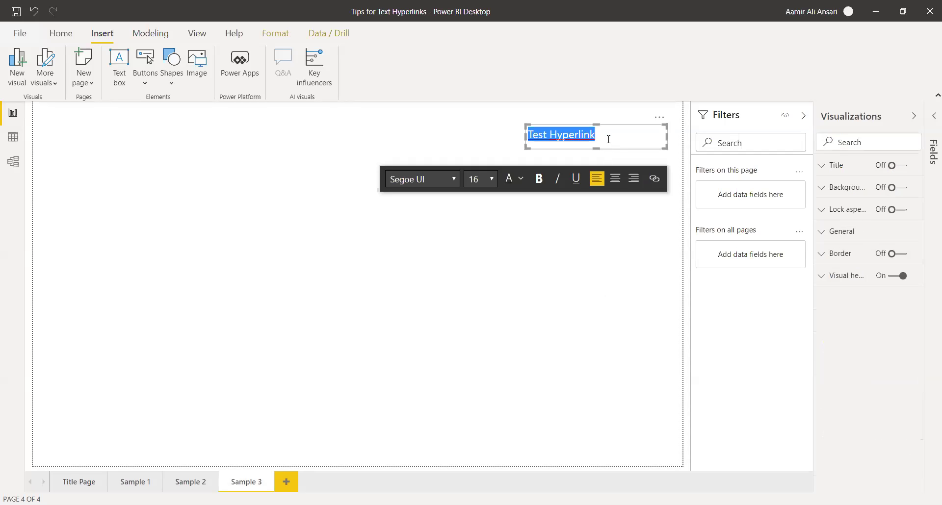
click(655, 181)
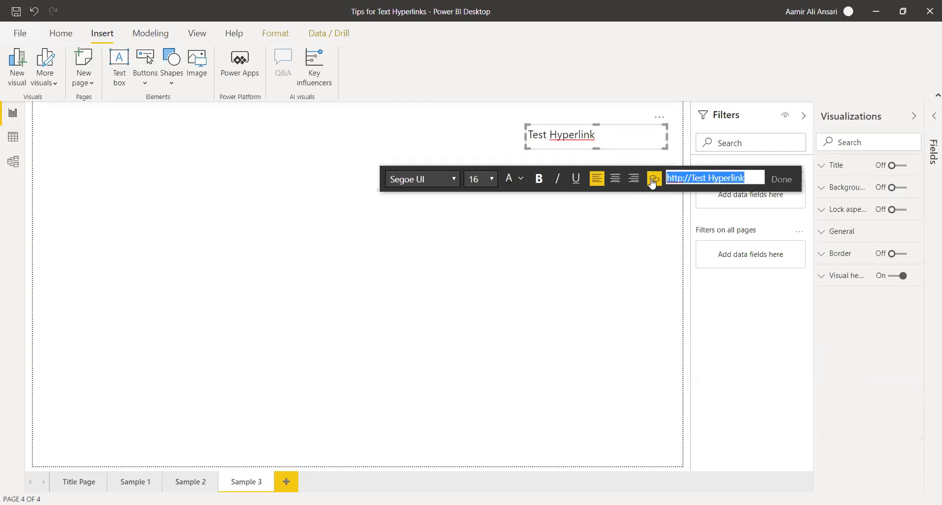
click(652, 221)
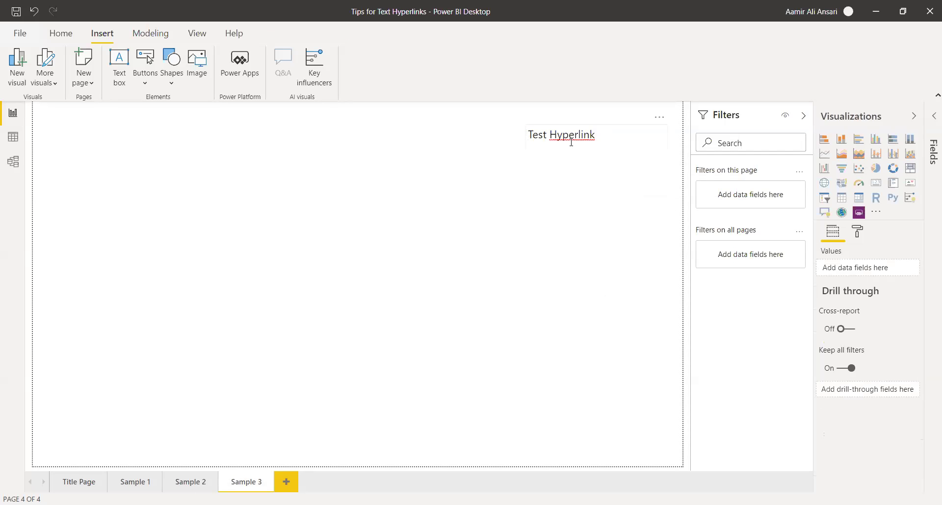
click(569, 147)
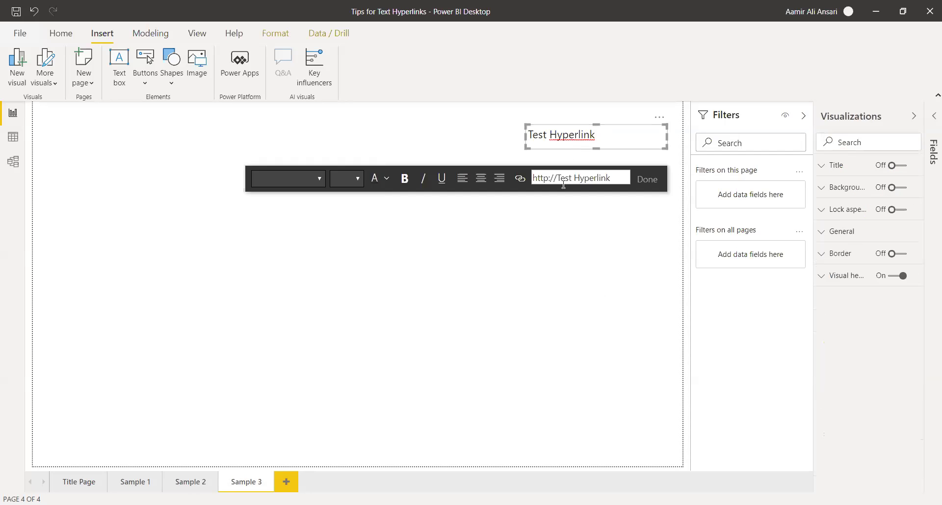
click(565, 237)
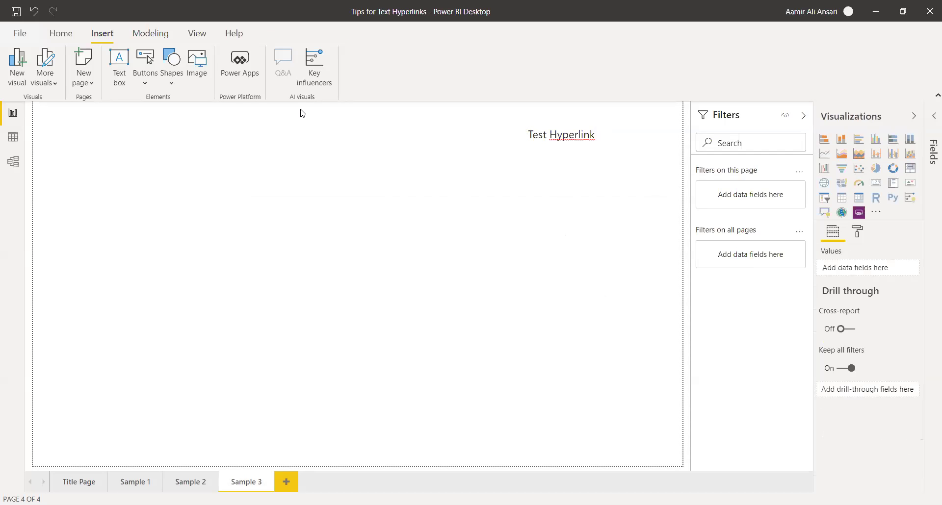
Insert a rectangle beside the Test Hyperlink text and reduce its height to about half.
click(171, 65)
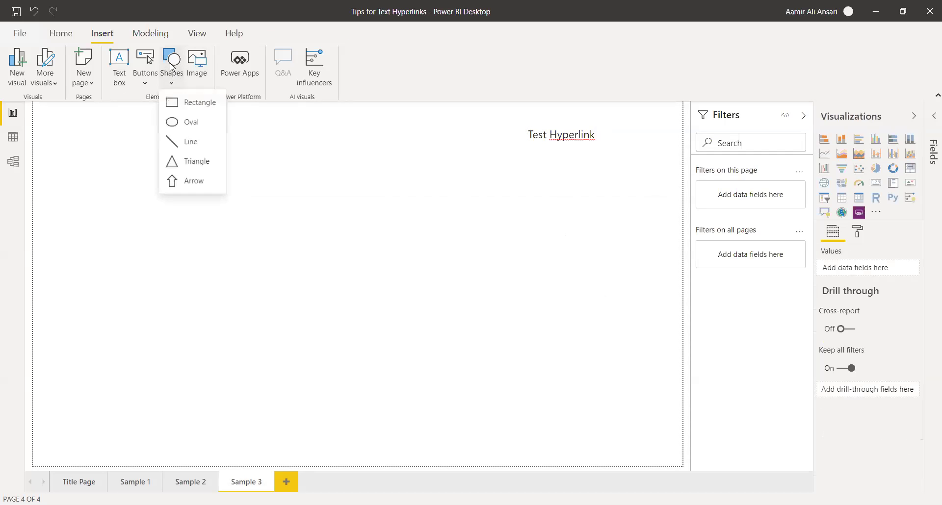
click(181, 105)
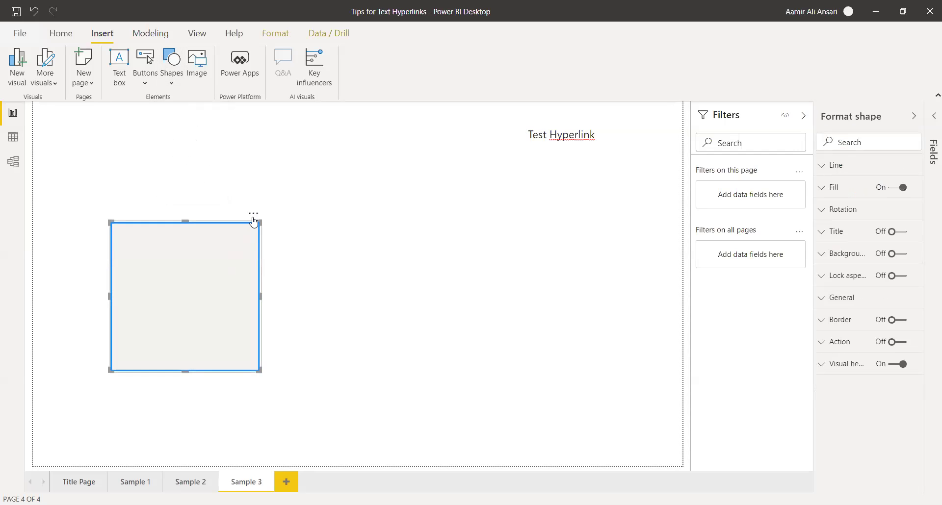
drag(254, 217, 457, 139)
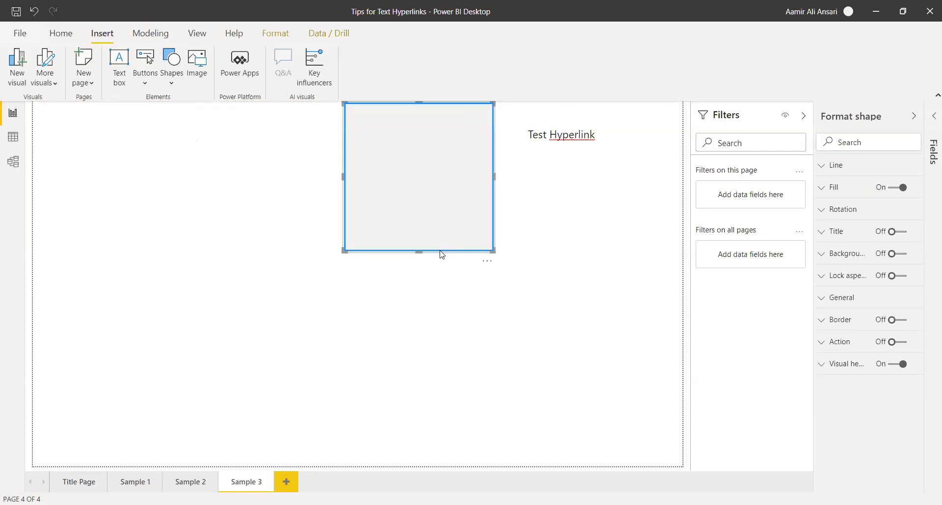
drag(420, 252, 421, 177)
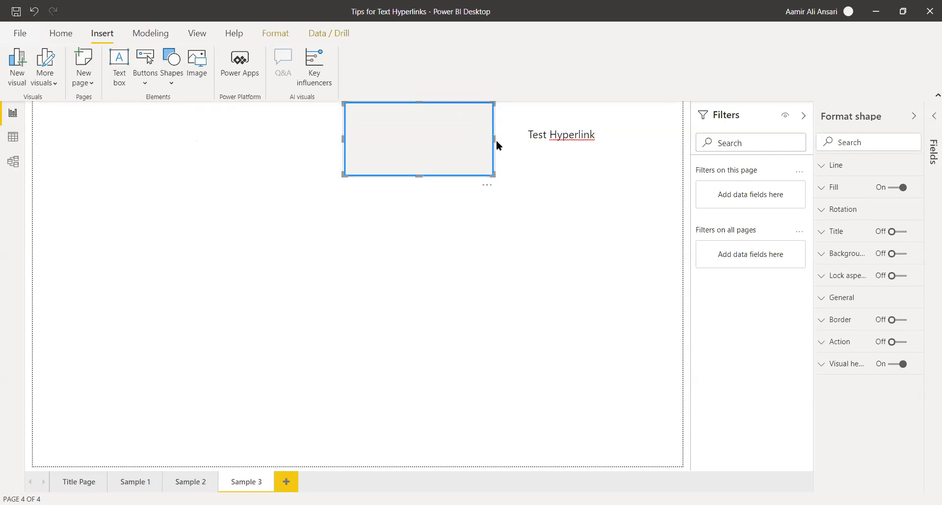
Move the rectangle over the Test Hyperlink text so that it covers the text box.
click(565, 135)
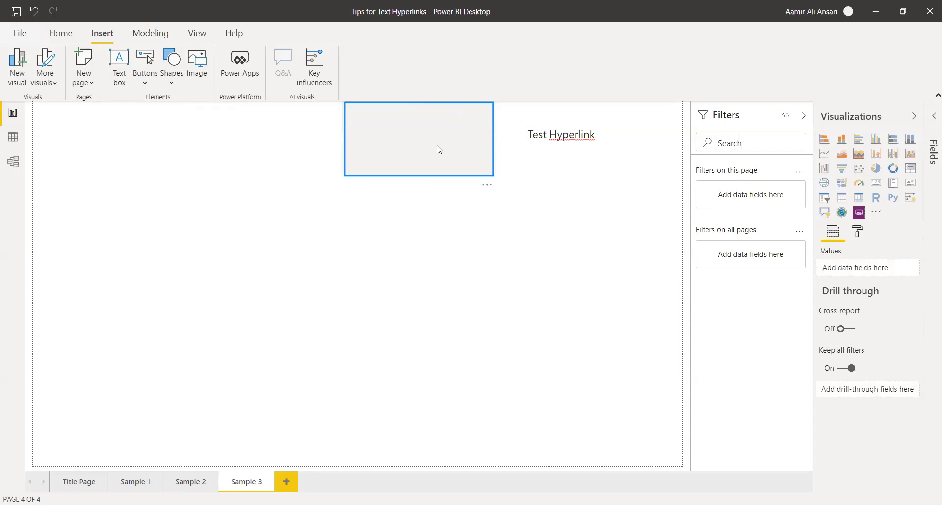
click(438, 148)
drag(438, 149, 613, 142)
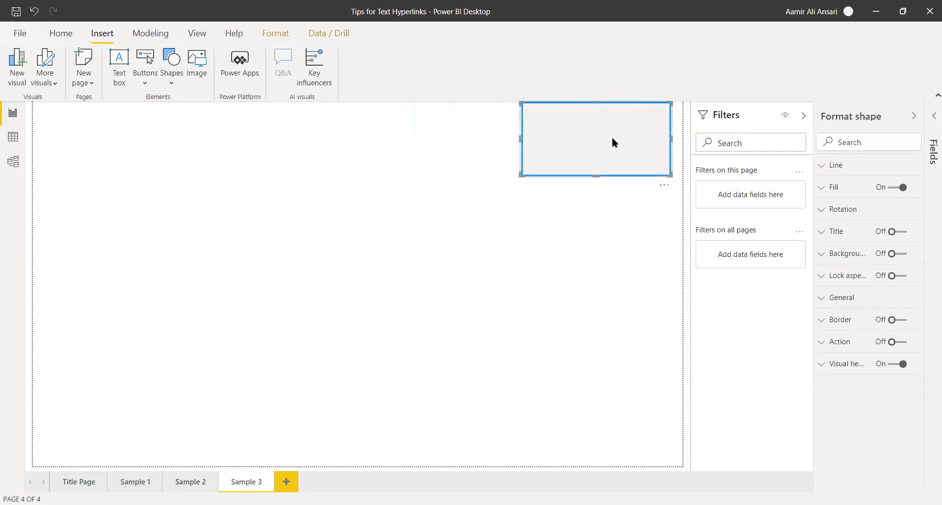
Turn off the rectangle's fill and raise its line transparency to 95%.
click(895, 194)
click(824, 173)
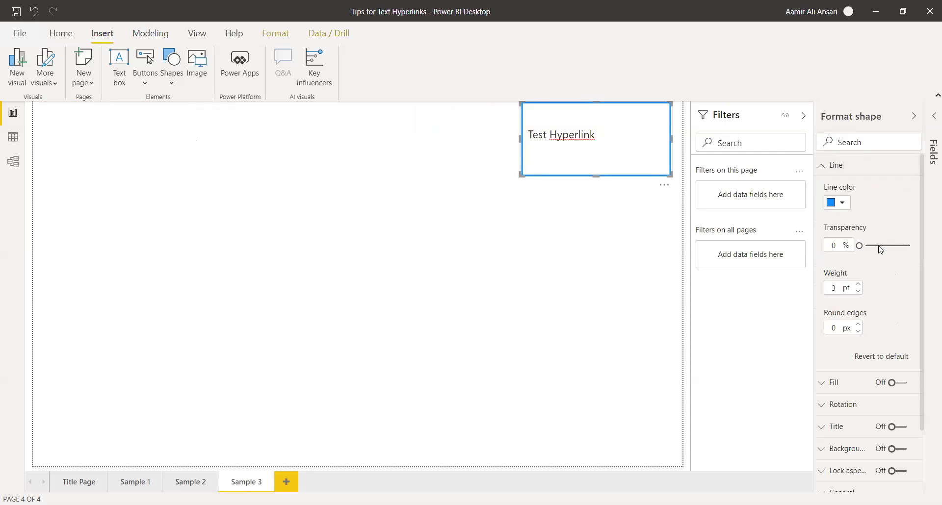
click(902, 244)
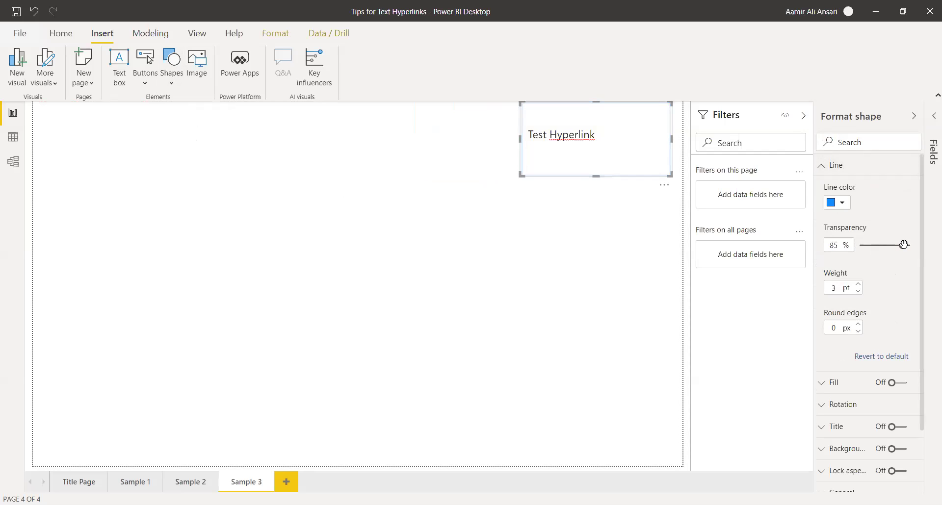
click(908, 245)
click(822, 170)
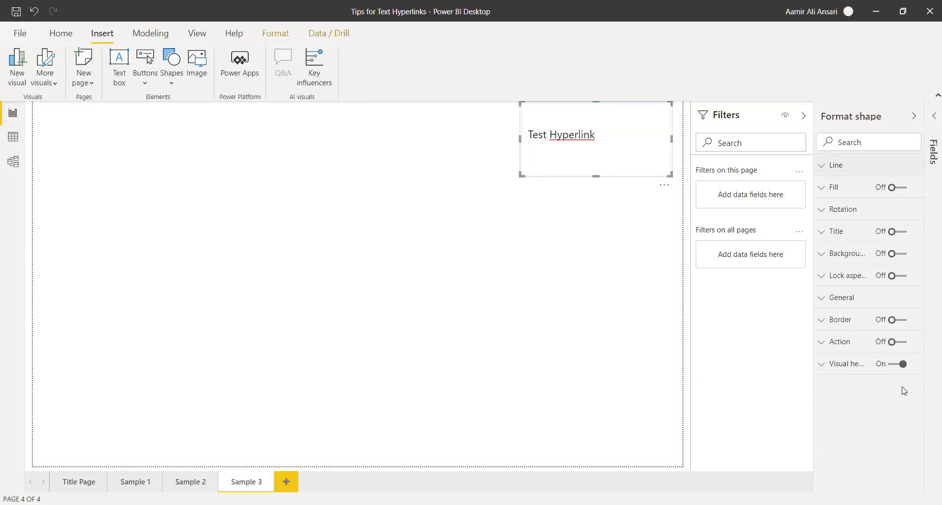
Turn on the rectangle's action and set the action type to Web URL.
click(901, 346)
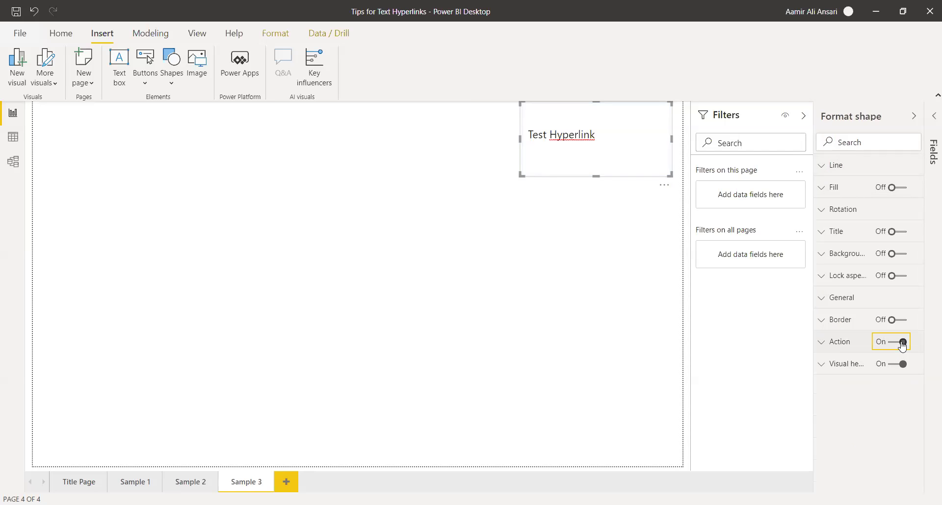
click(826, 347)
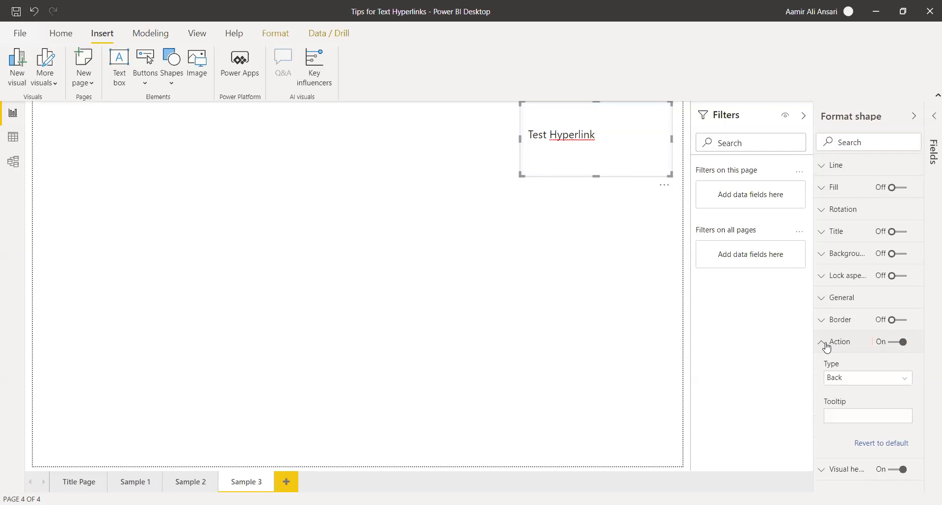
click(878, 382)
click(852, 433)
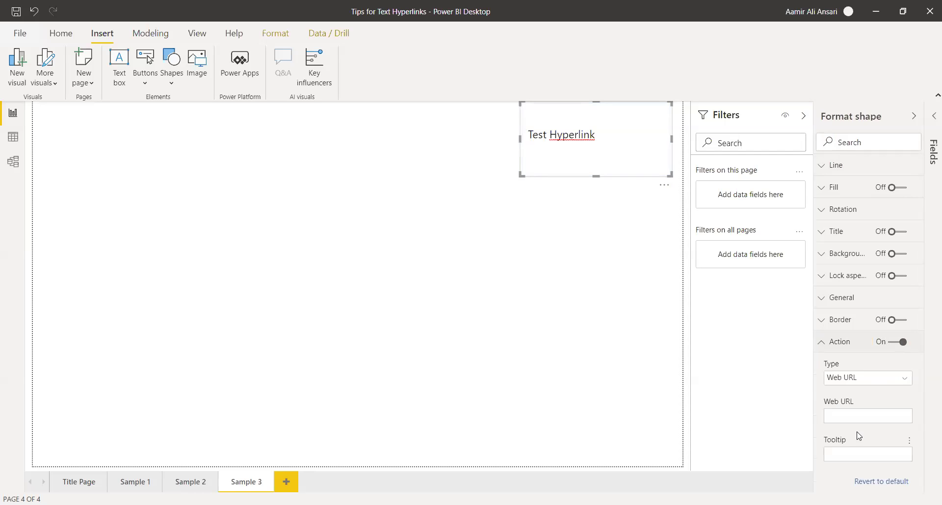
click(853, 415)
text(http)
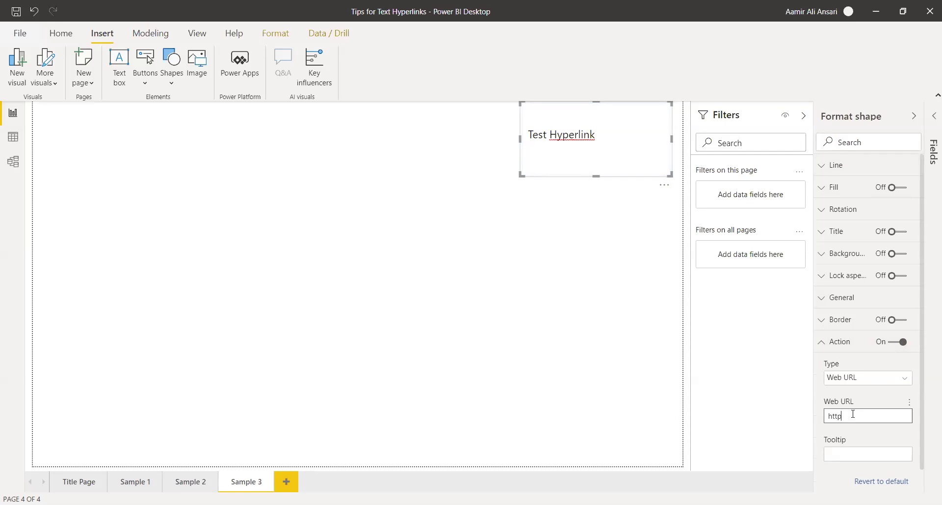
text(://test.com)
click(872, 398)
click(853, 416)
double_click(854, 417)
text(expowerbi)
click(880, 396)
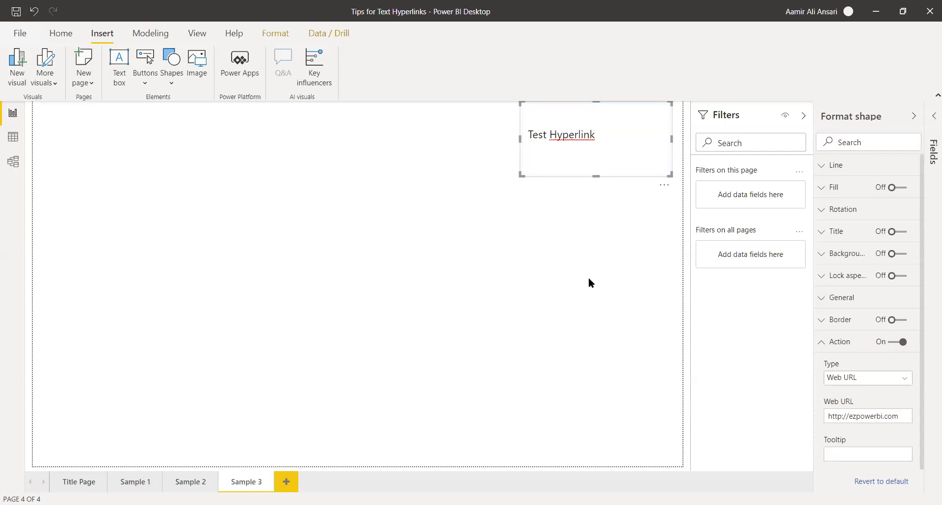
click(585, 237)
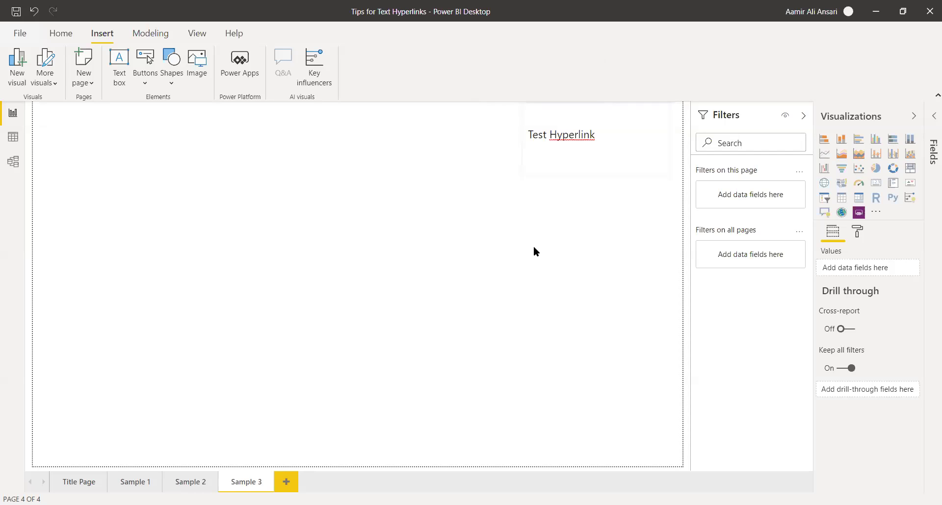
Set the line transparency of the rectangle over the Test Hyperlink text to 100%.
click(543, 181)
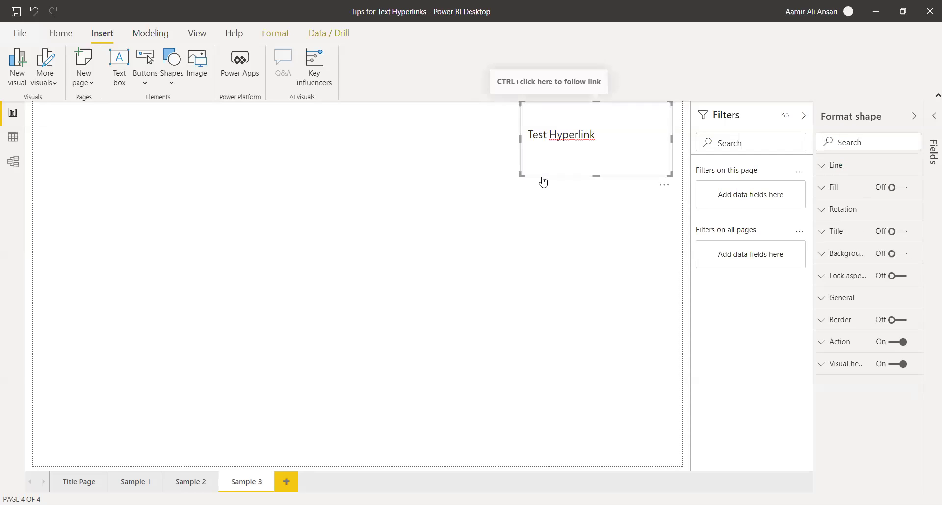
click(824, 168)
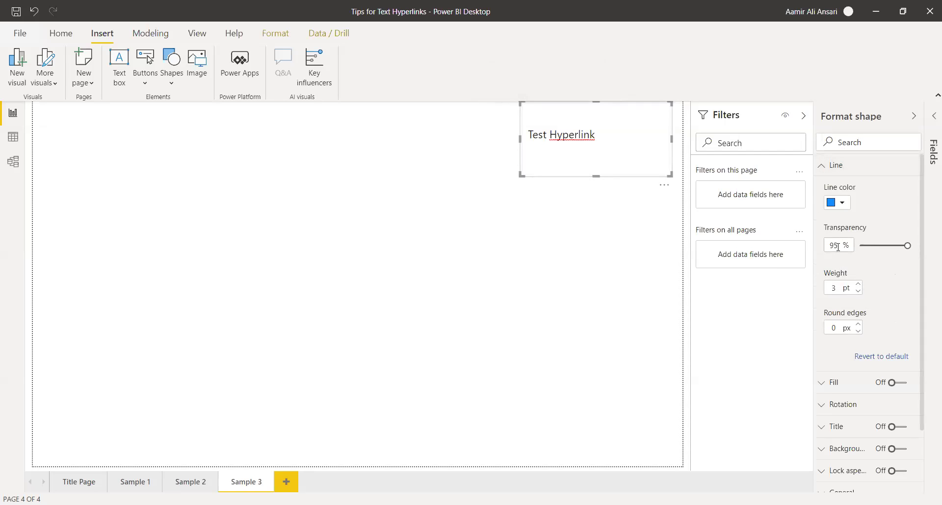
double_click(838, 247)
key(BackSpace)
text(0)
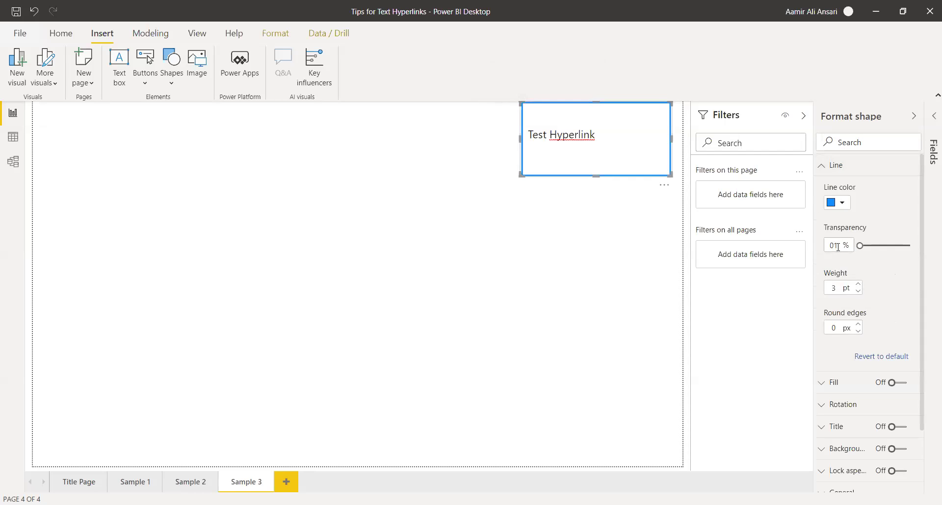
text(100)
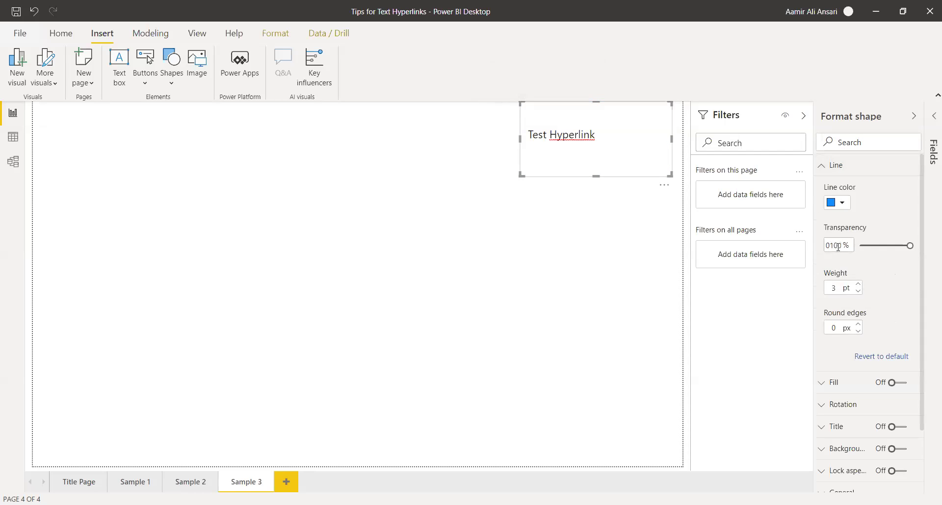
click(619, 253)
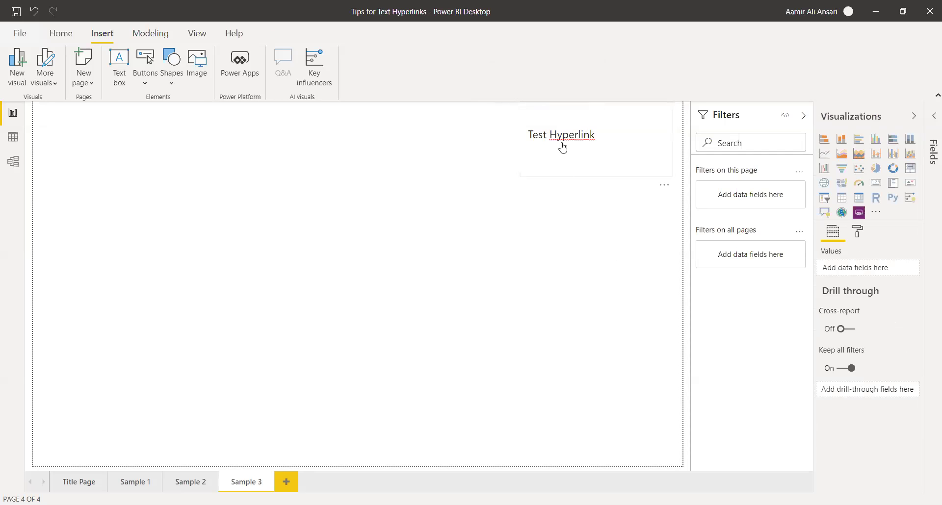
Check the link area over the Test Hyperlink text and return to the Title Page.
mouse_move(561, 144)
click(81, 483)
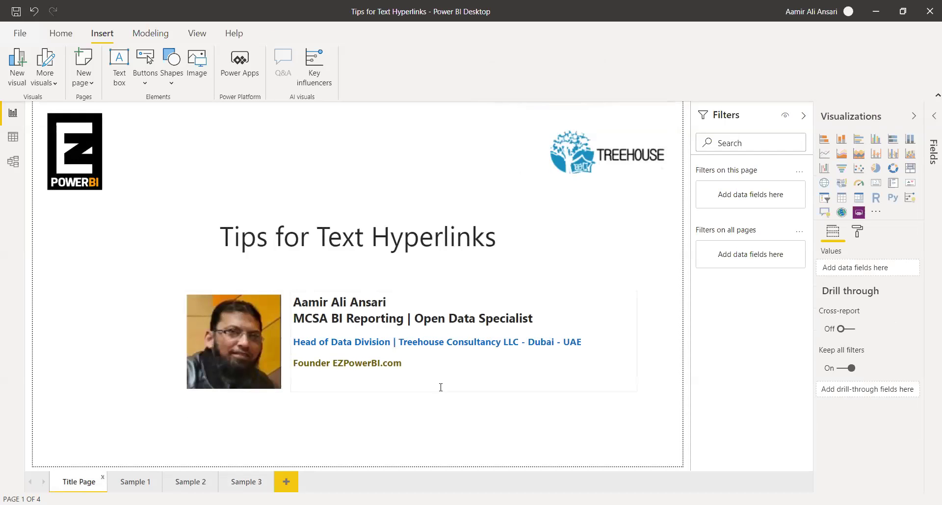